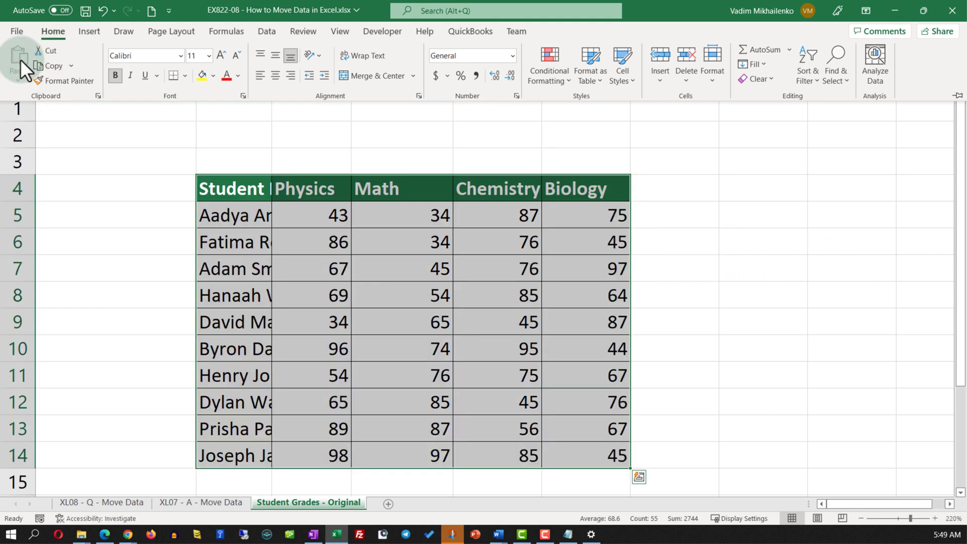
Undo the paste, cancel the pending copy, and select the grades table A1:E11
left_click(104, 9)
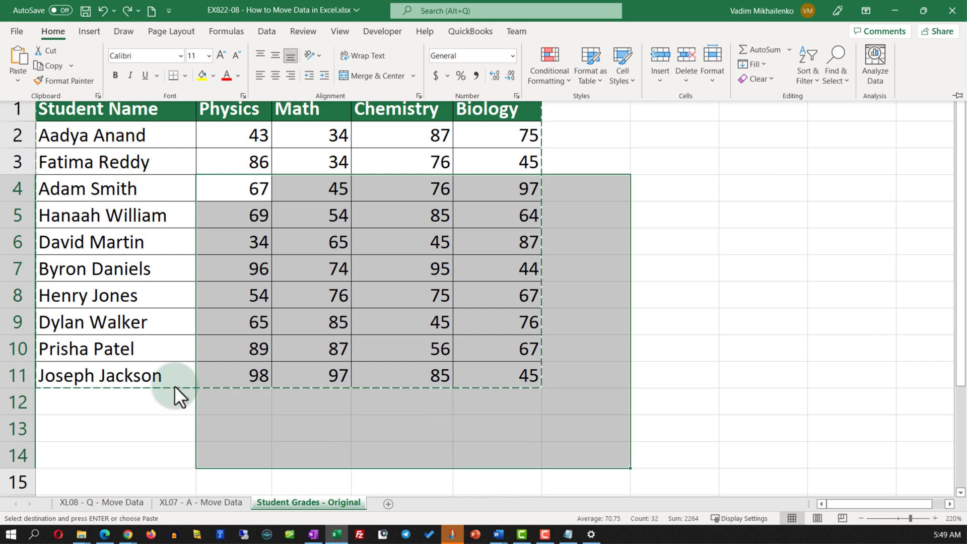
left_click(147, 418)
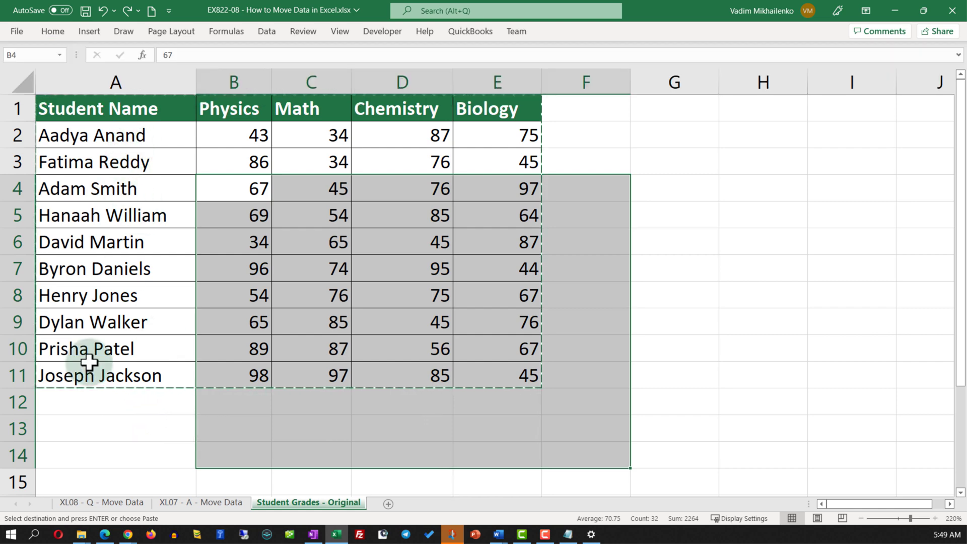
key("Escape")
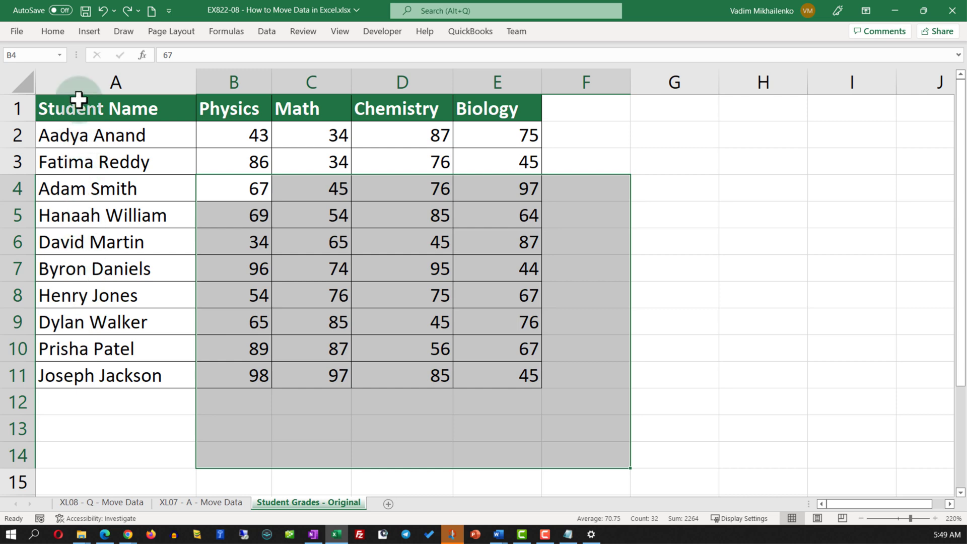
left_click_drag(75, 108, 506, 364)
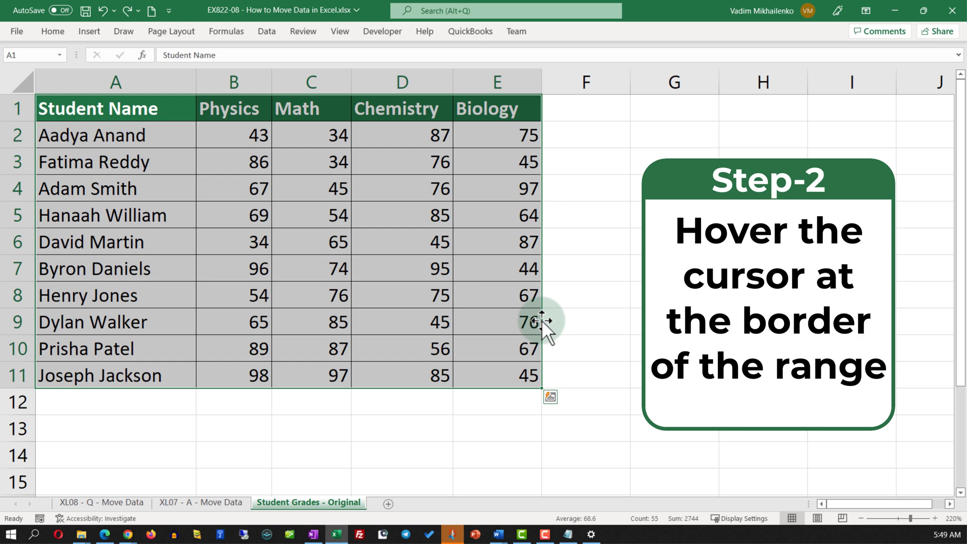
Drag the selected A1:E11 grades table to a new location on the sheet
mouse_move(542, 320)
left_mouse_down()
mouse_move(610, 354)
mouse_move(613, 398)
left_mouse_up()
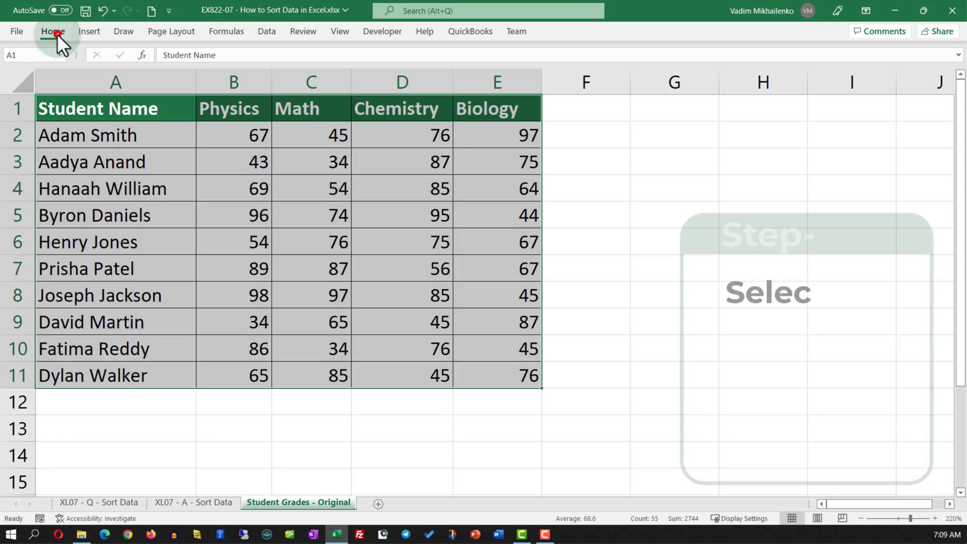
left_click(56, 34)
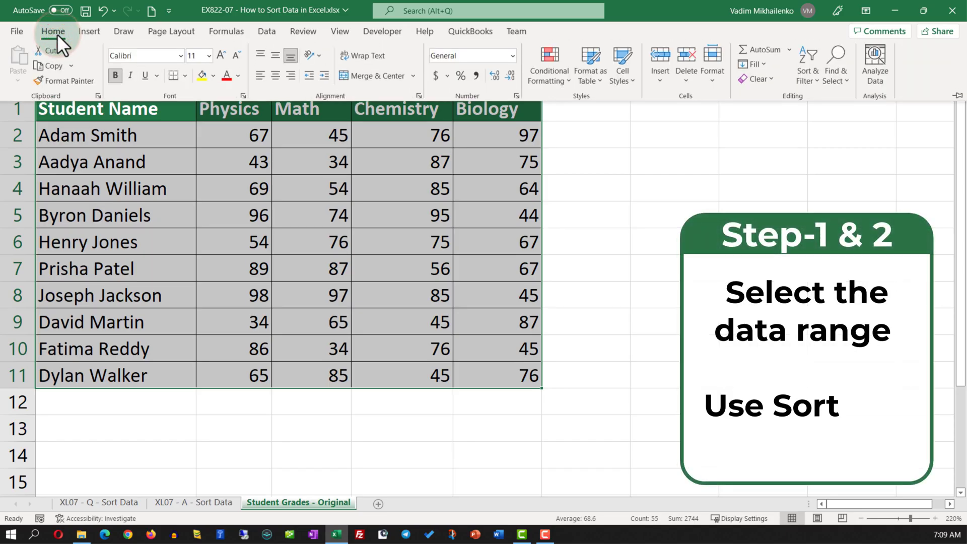
left_click(799, 72)
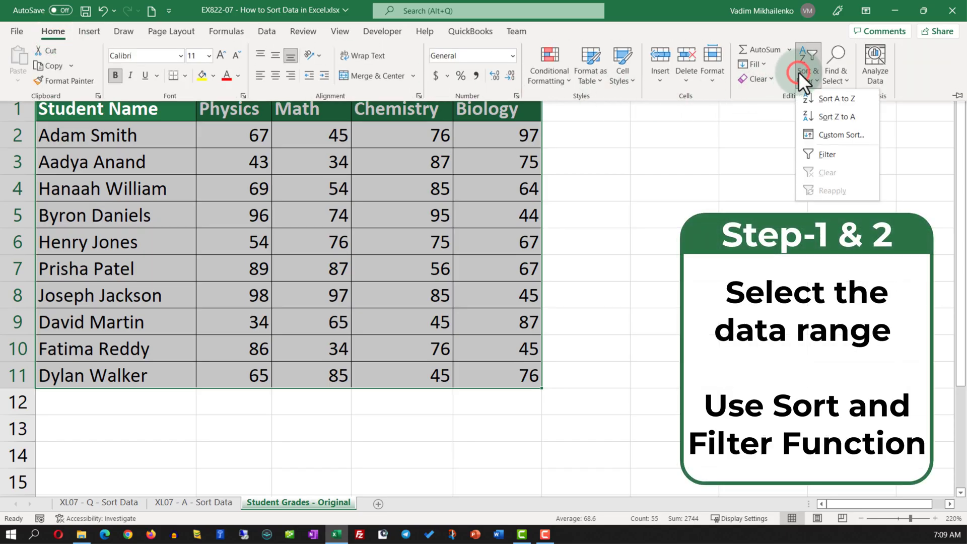
left_click(840, 100)
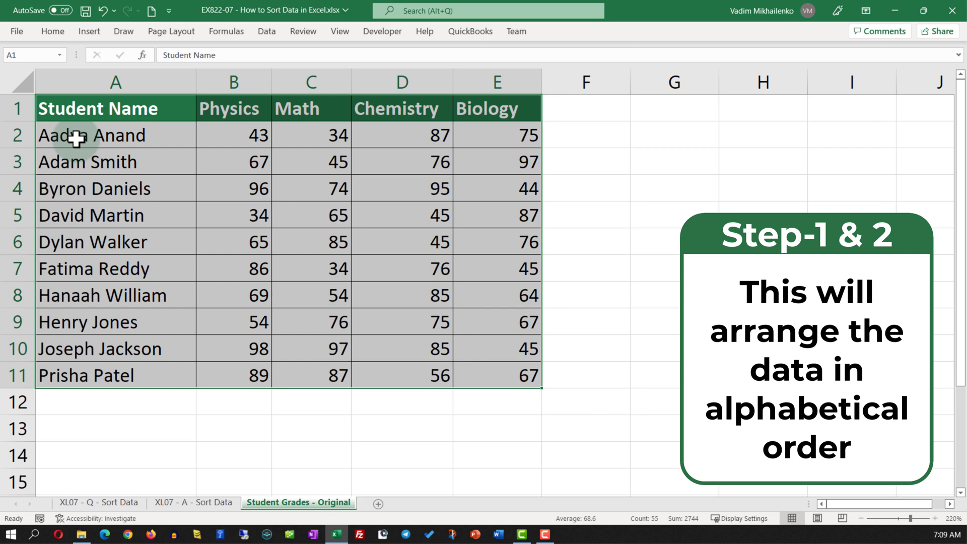
left_click(92, 110)
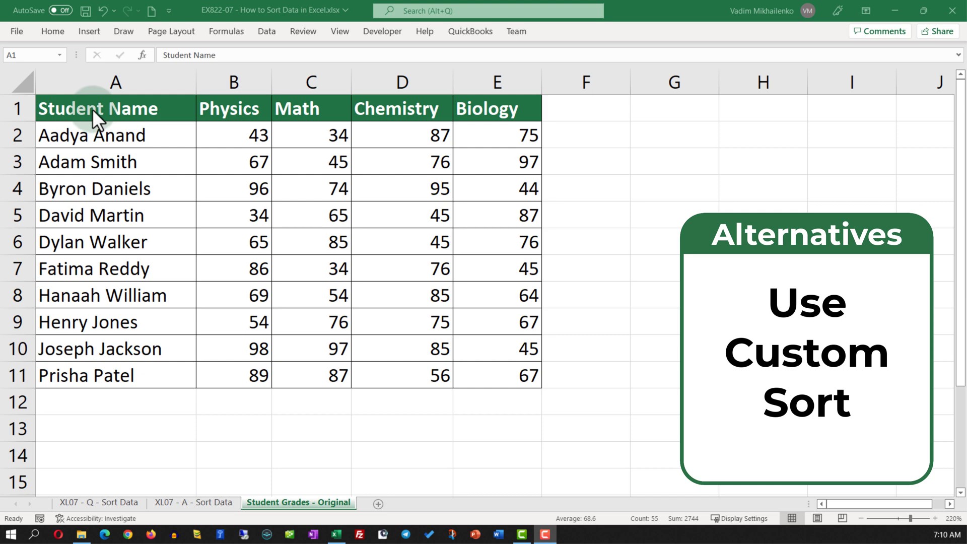
Select the whole grades table A1:E11 and pin the Home ribbon open
key("ctrl+a")
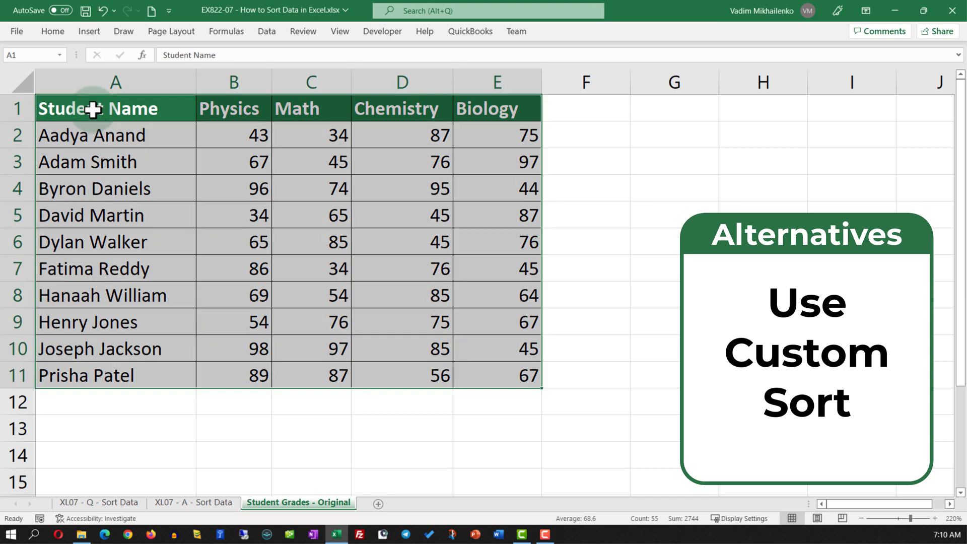
left_click(56, 33)
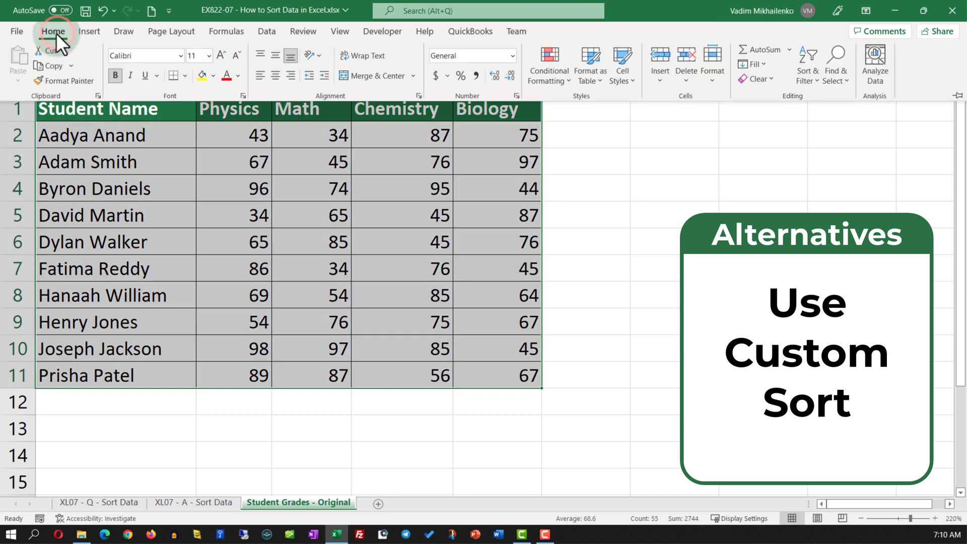
left_click(959, 97)
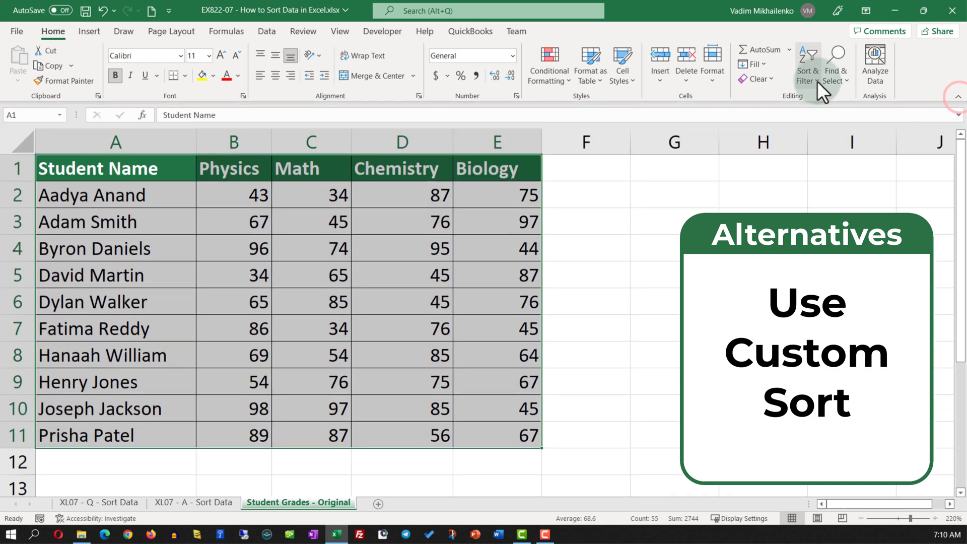
Custom-sort the table by Math, Smallest to Largest, so scores run 34 to 97
left_click(817, 81)
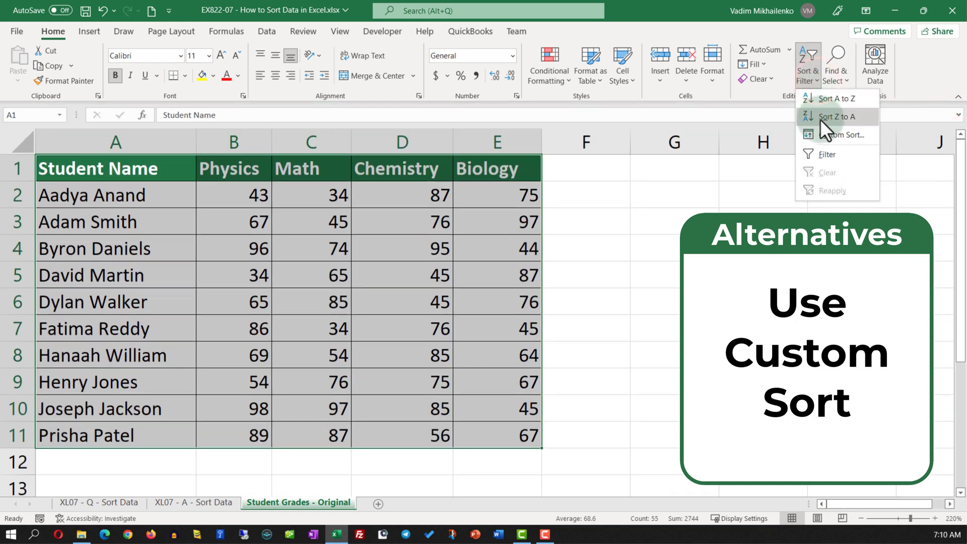
left_click(831, 133)
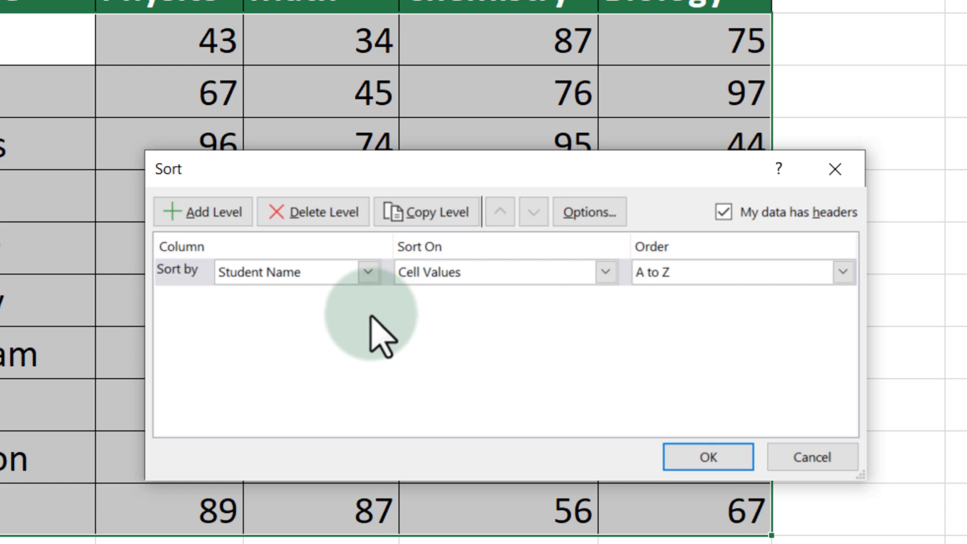
left_click(369, 275)
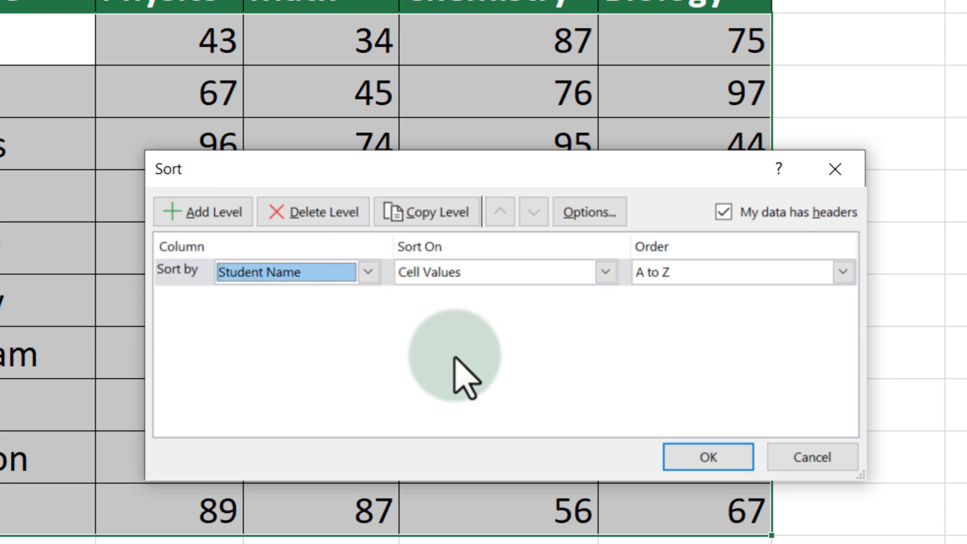
left_click(368, 272)
left_click(321, 329)
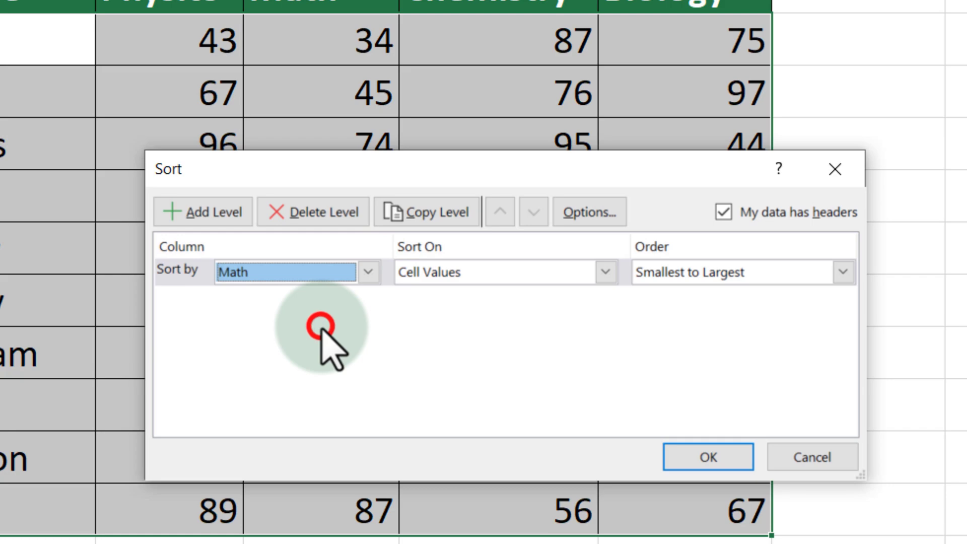
left_click(741, 277)
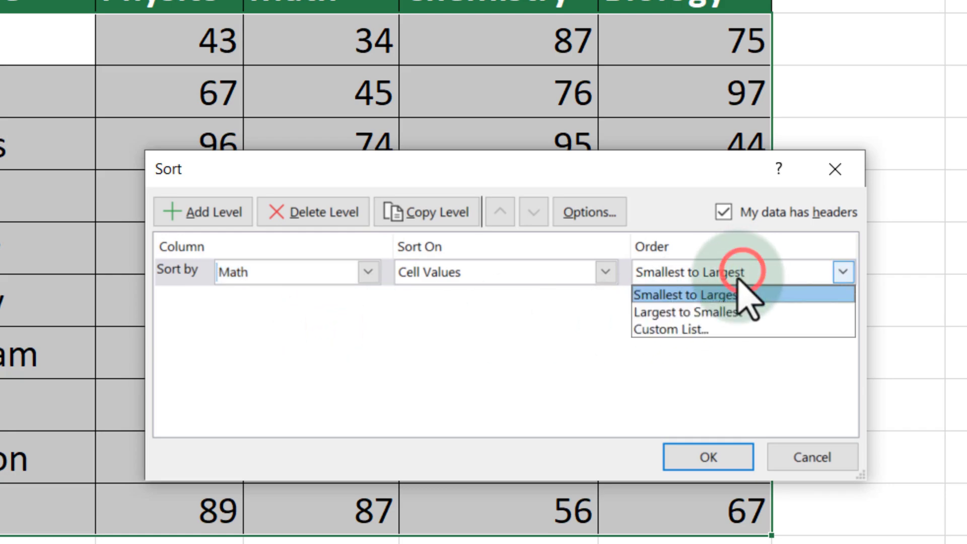
left_click(732, 294)
left_click(721, 453)
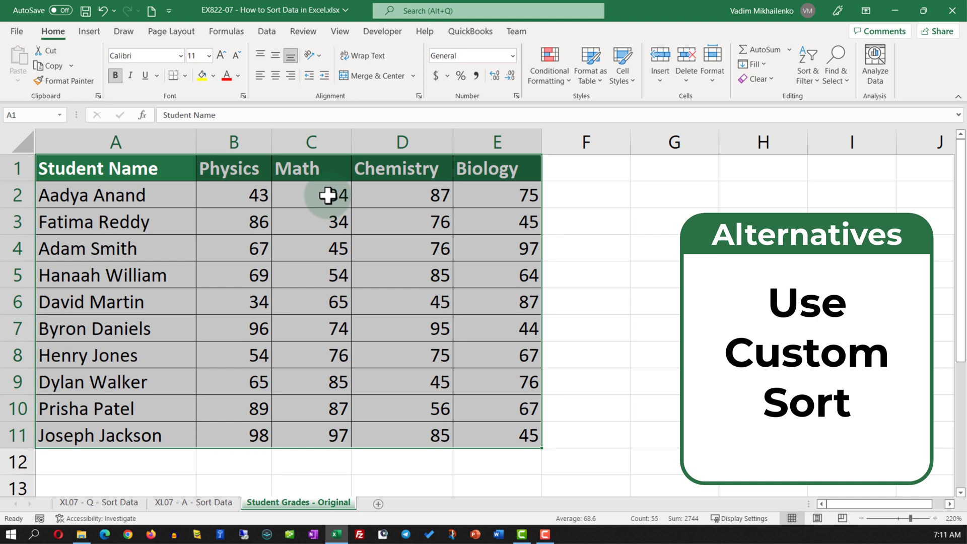
Select the Math column C1:C11 alone and bring up Sort & Filter for it
left_click(332, 169)
left_click_drag(332, 173, 318, 433)
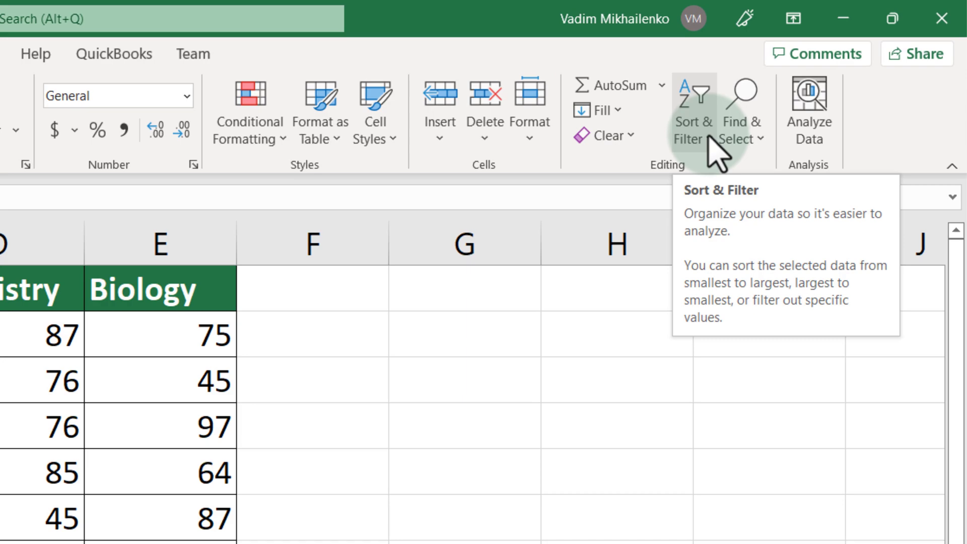
left_click(736, 120)
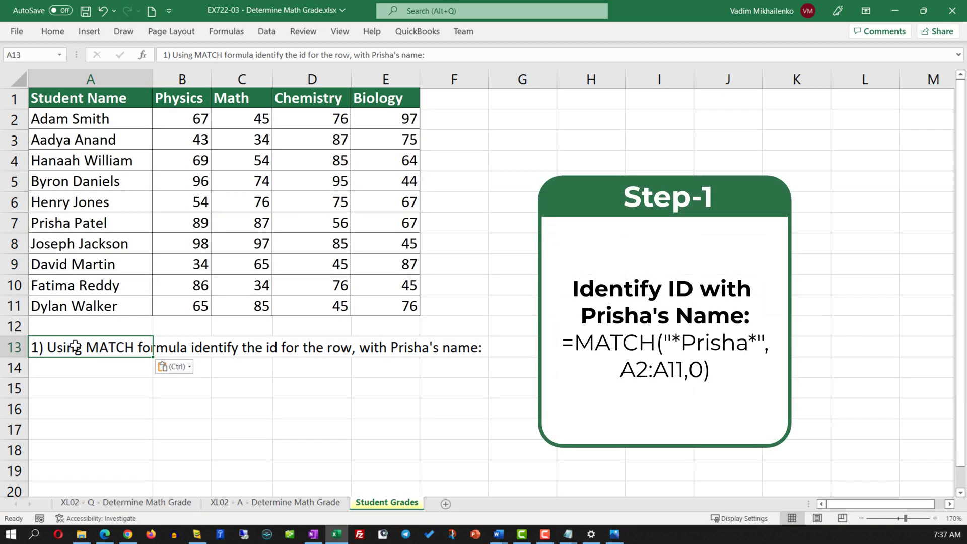
Enter =MATCH("*Prisha*",A2:A11,0) in A14, returning 6, then go to Prisha's row 7
left_click(96, 367)
type("=MATCH(")
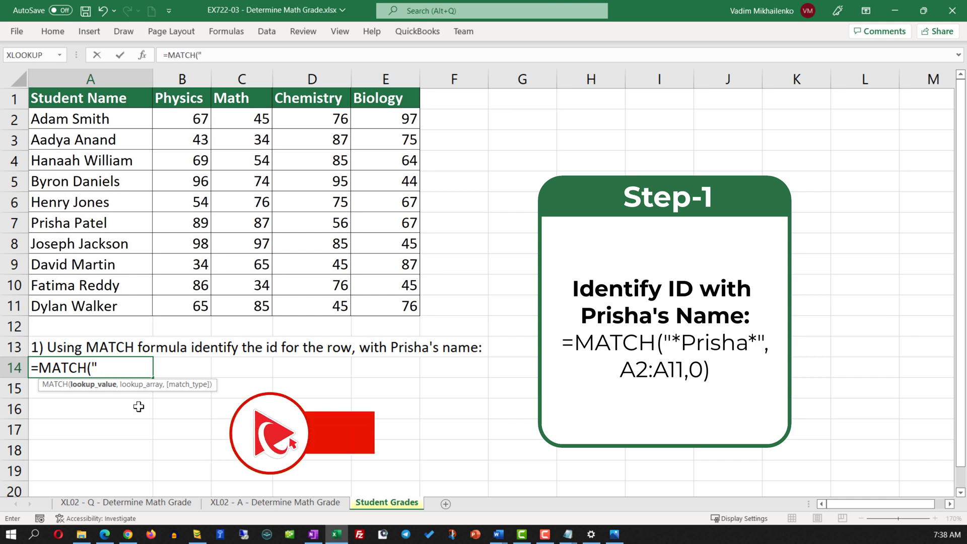
type("\"*")
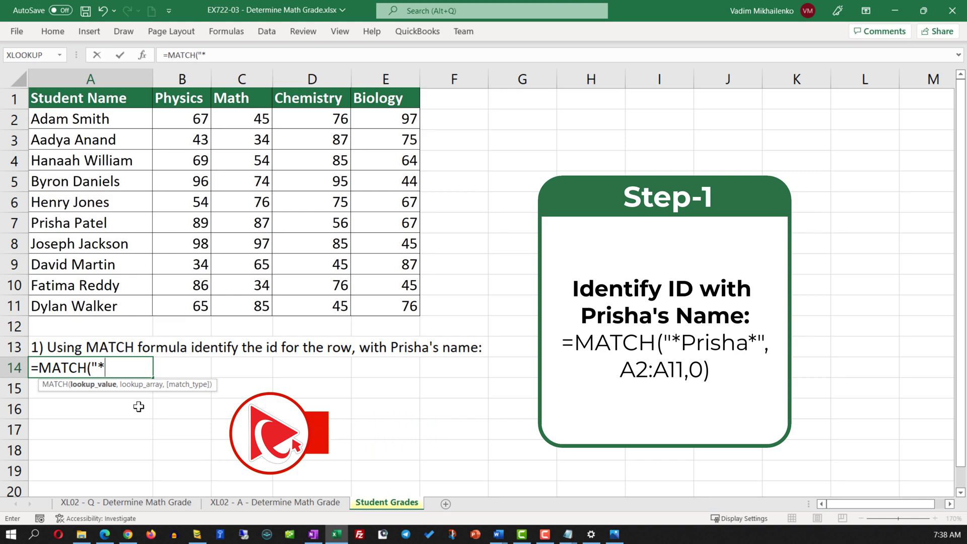
type("P")
type("risha*\",")
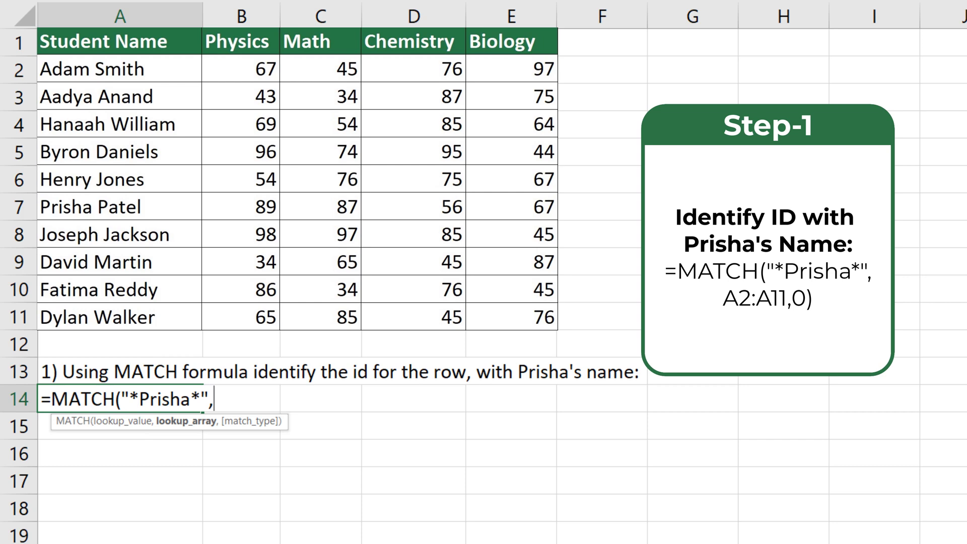
left_click_drag(121, 69, 199, 326)
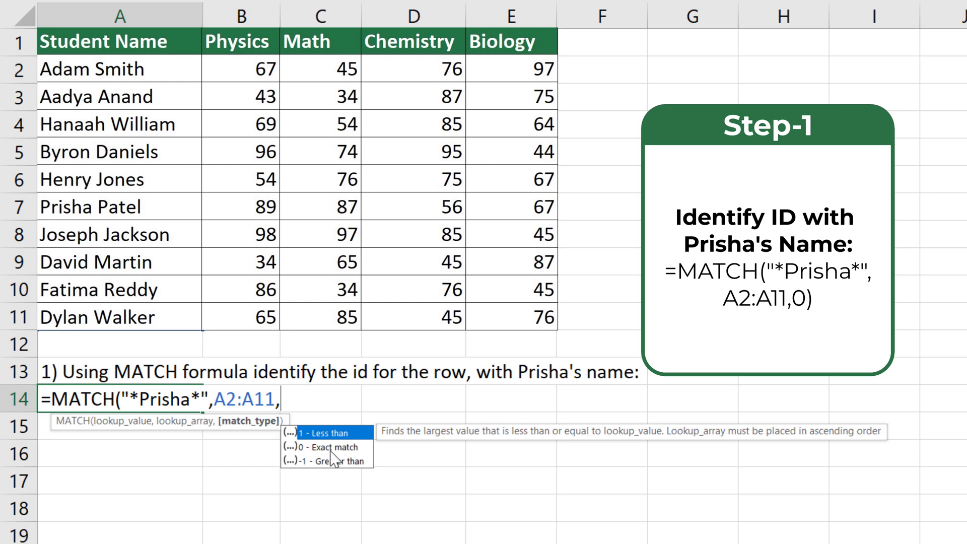
type("0)")
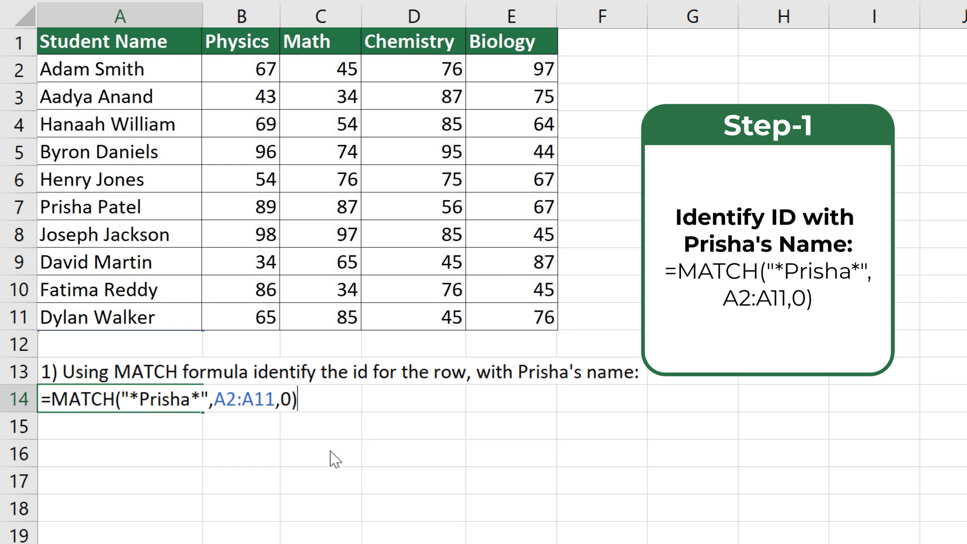
key("Return")
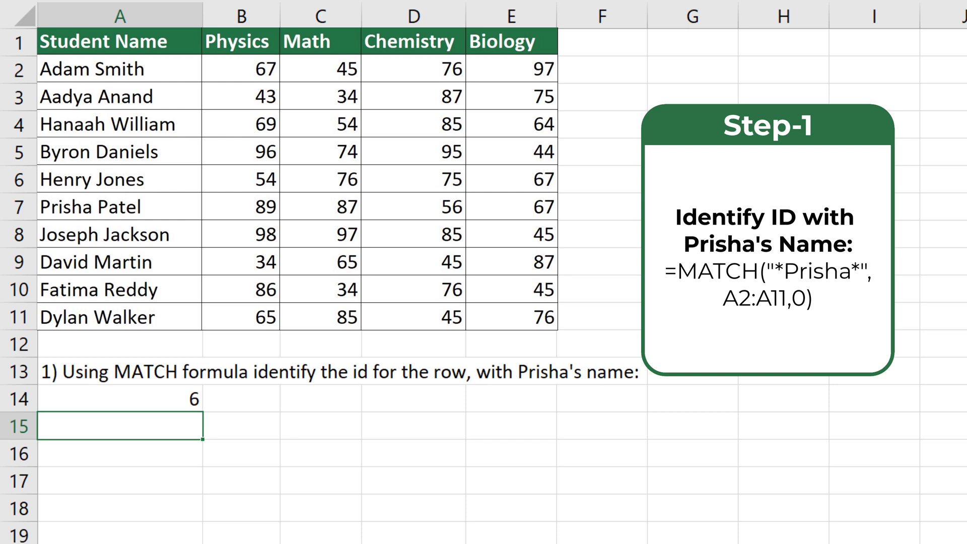
left_click(91, 206)
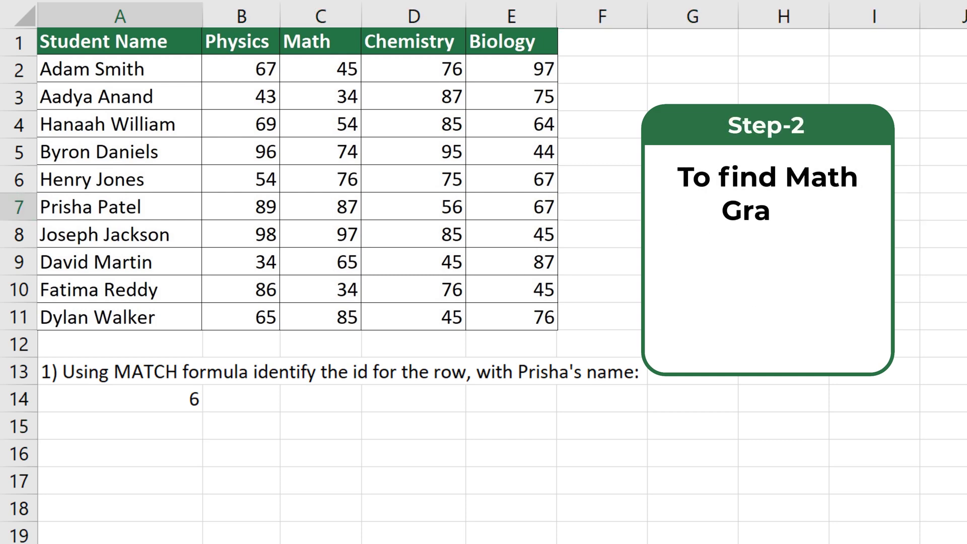
Build =INDEX(B2:E11,MATCH("*Prisha*",A2:A11,0),2) in A17 using the pasted MATCH lookup
left_click(320, 206)
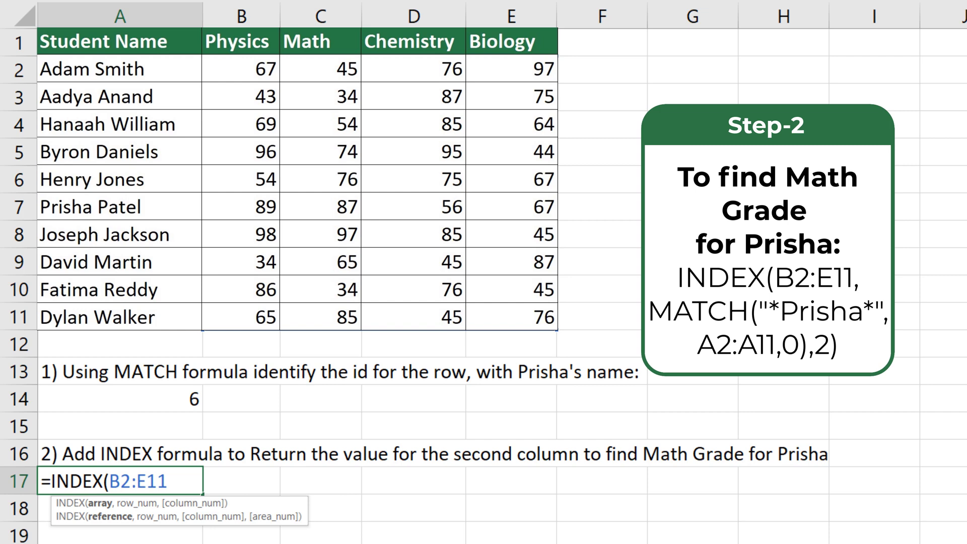
type(",")
type("MATCH(\"*Prisha*'\",A2:A11,0)")
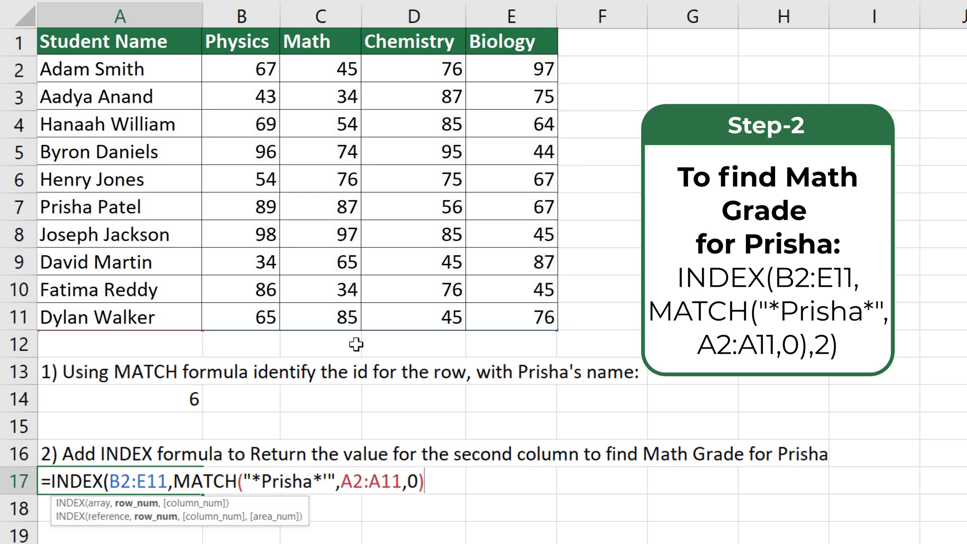
type(",2")
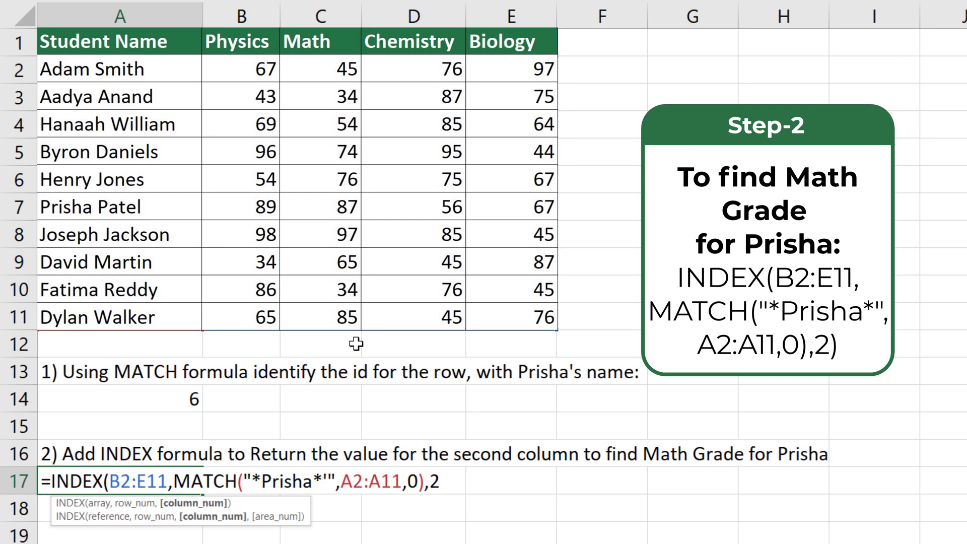
key("Return")
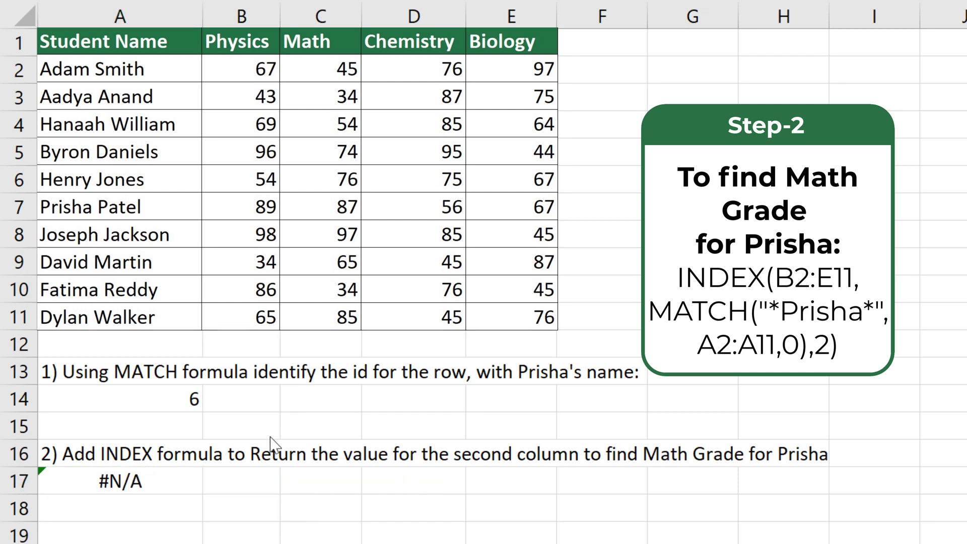
Fix the stray quote in A17's formula so it returns 87, matching C7
left_click(106, 486)
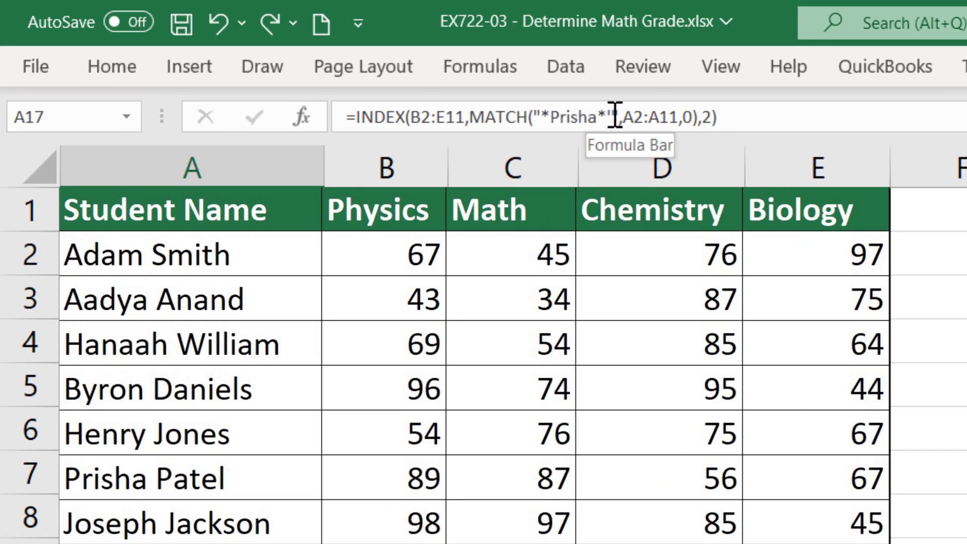
left_click(615, 117)
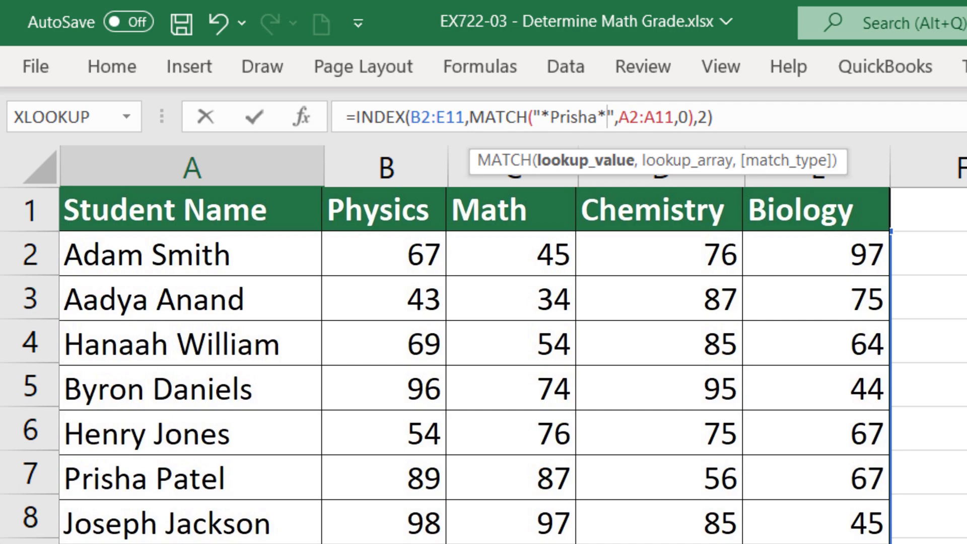
key("Return")
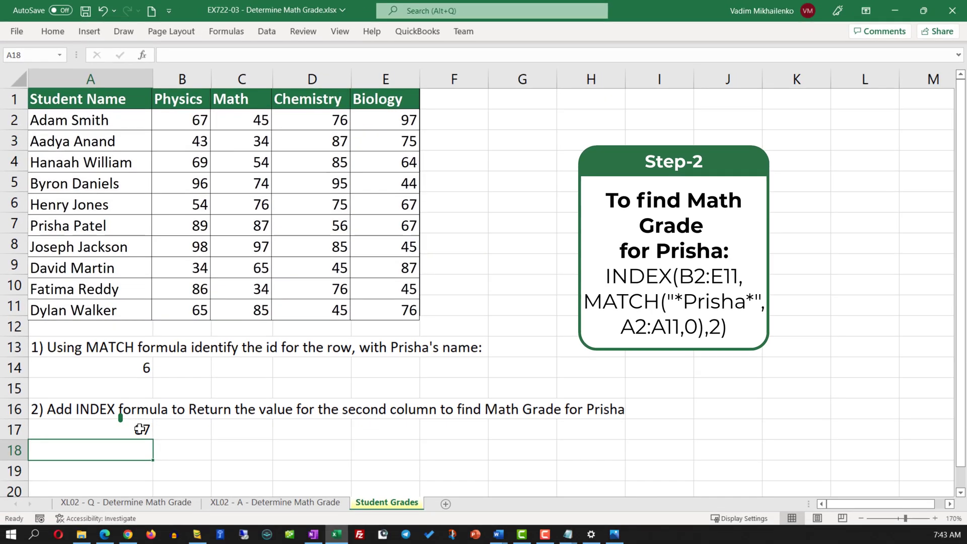
left_click(242, 225)
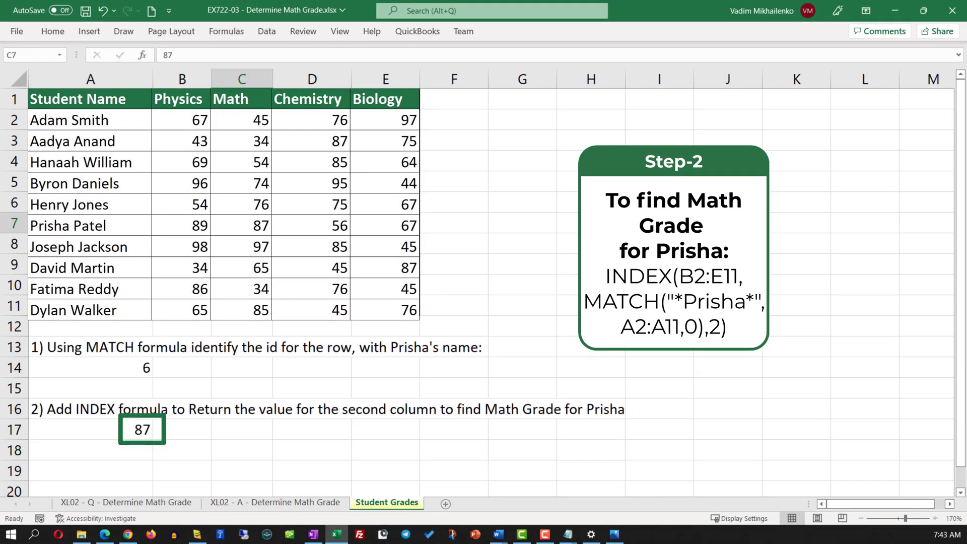
left_click(126, 430)
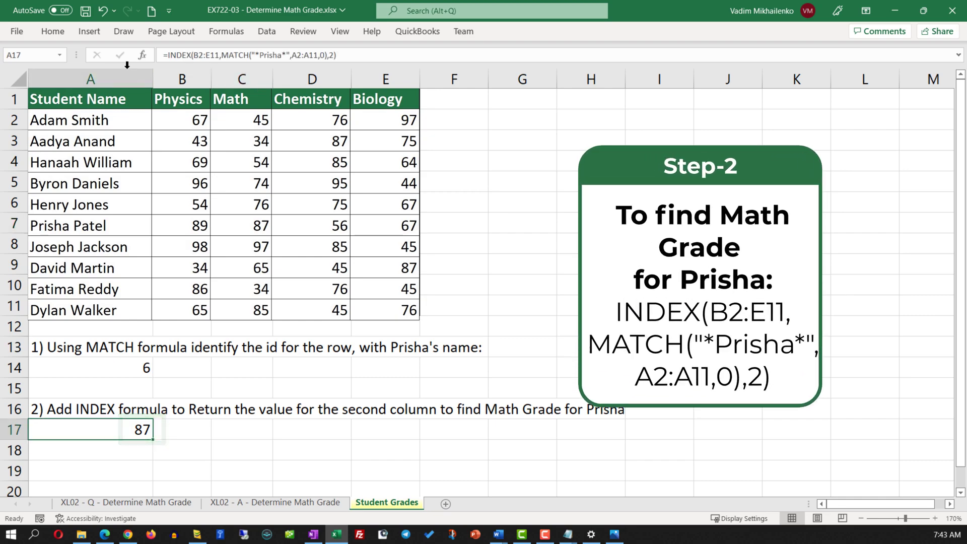
left_click(344, 50)
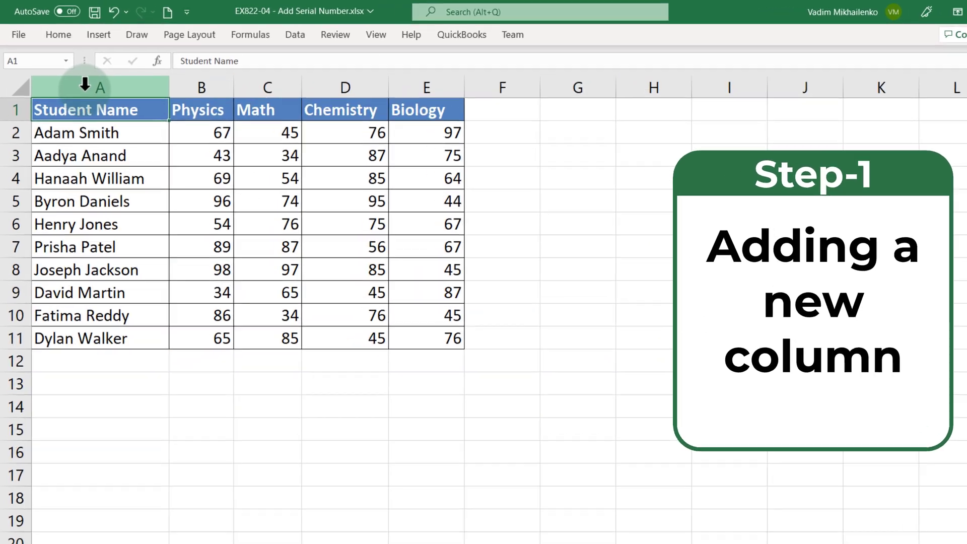
Insert a new column A headed 'Serial Number' and widen it to fit
right_click(77, 79)
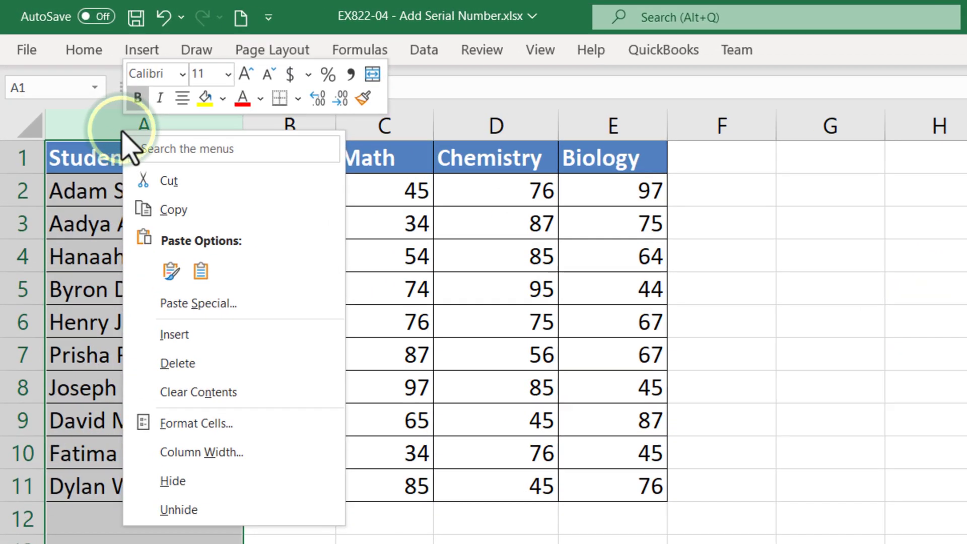
left_click(182, 335)
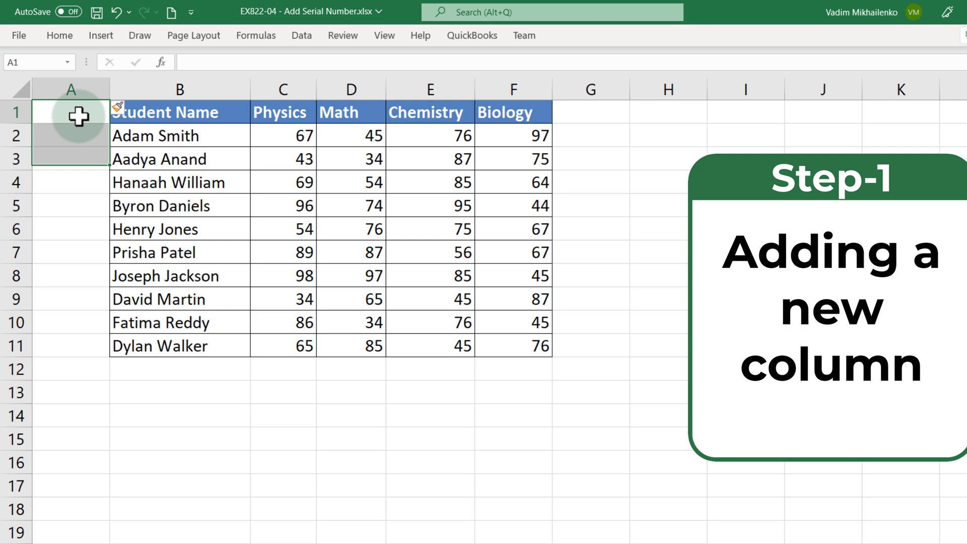
left_click(110, 163)
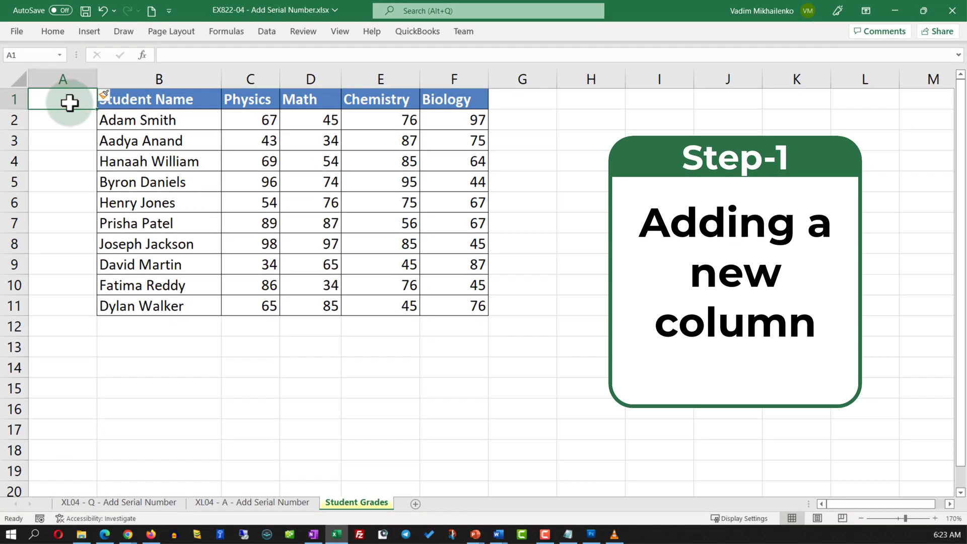
type("Seri")
type("al Number")
left_click(62, 202)
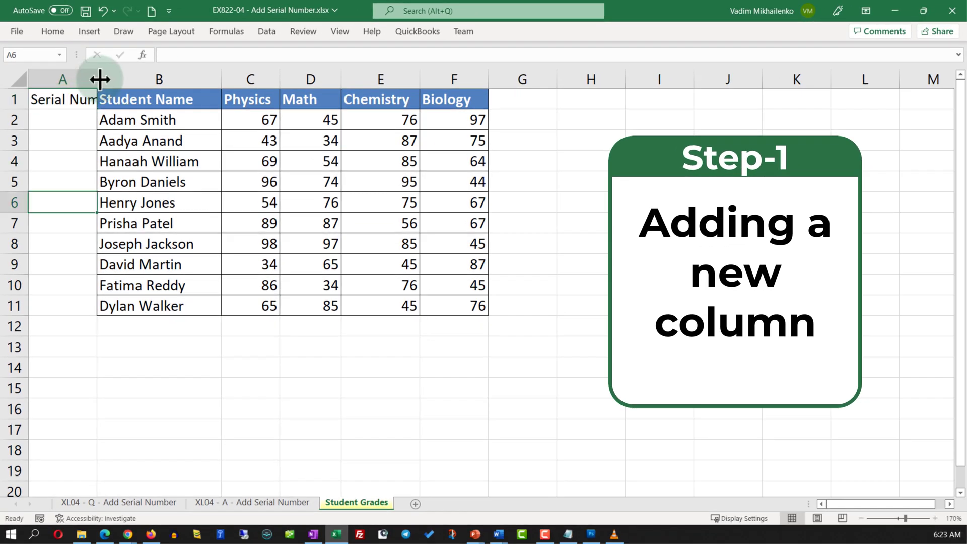
left_click_drag(97, 78, 126, 78)
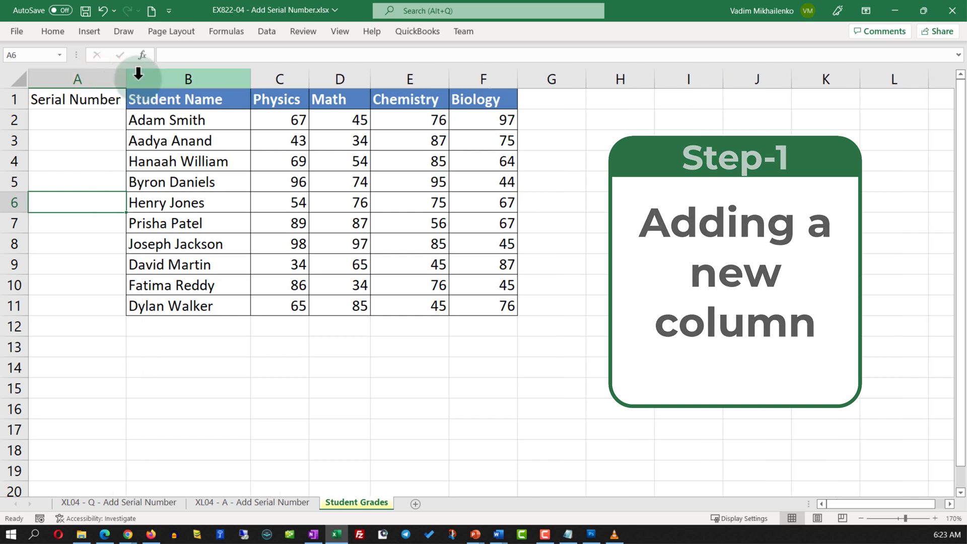
Enter 1 in A2 and =A2+1 in A3, then fill it down to A11 for 1–10
left_click(74, 120)
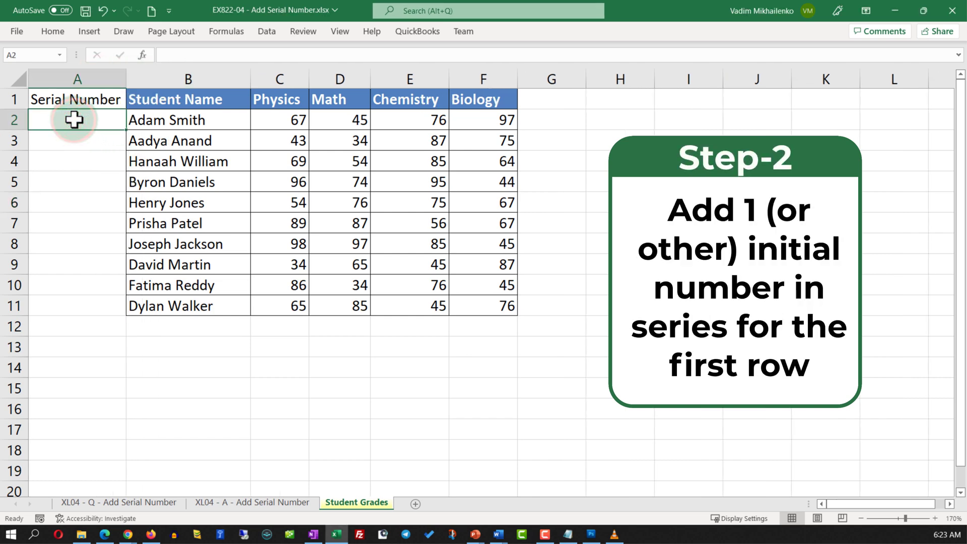
type("1")
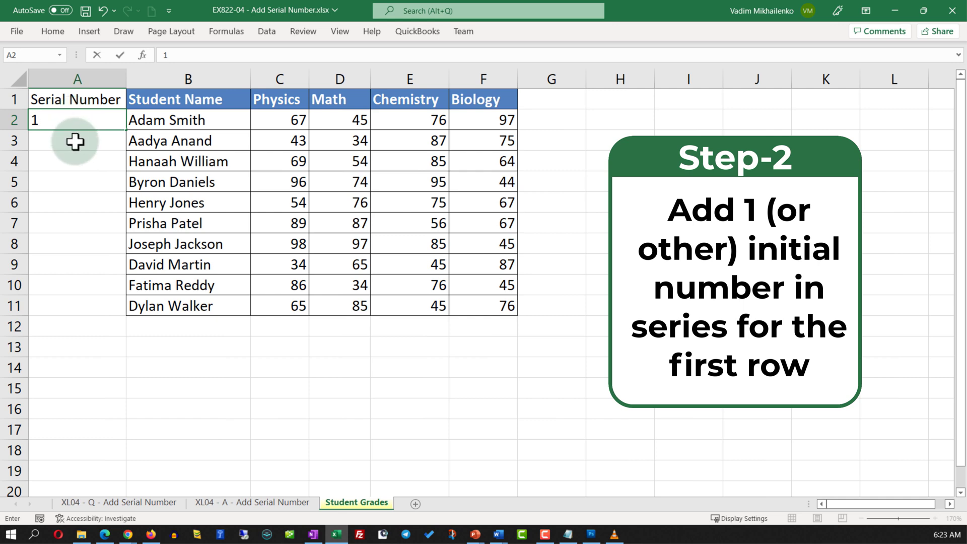
left_click(75, 141)
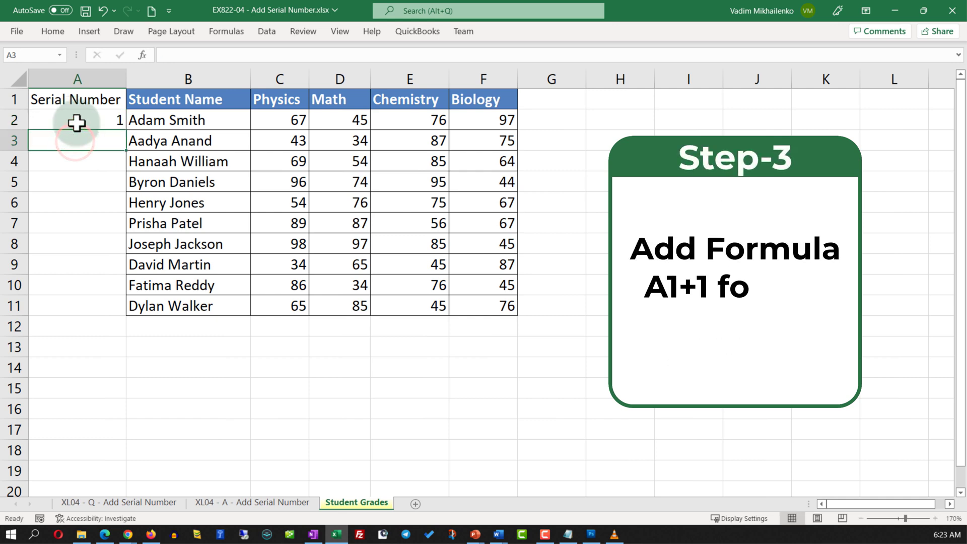
type("=")
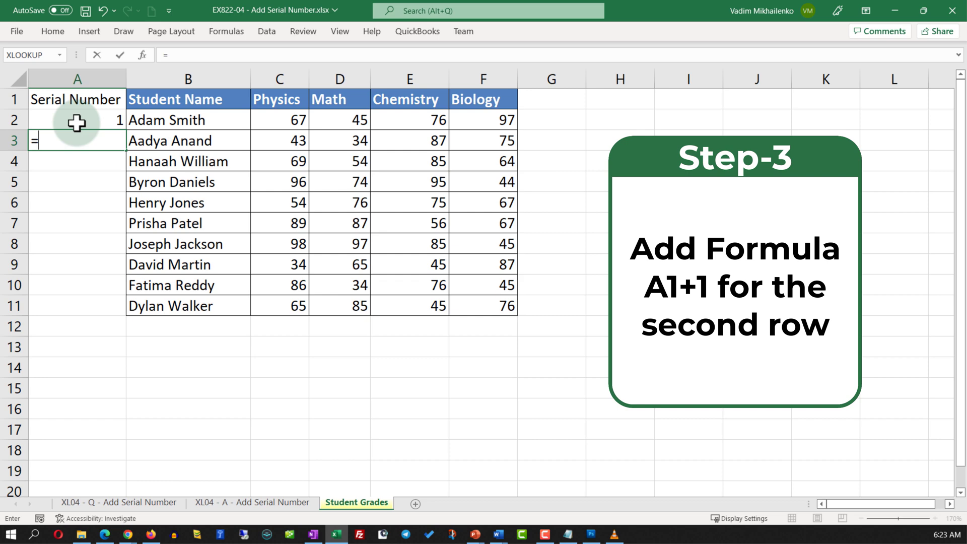
left_click(84, 120)
type("+1")
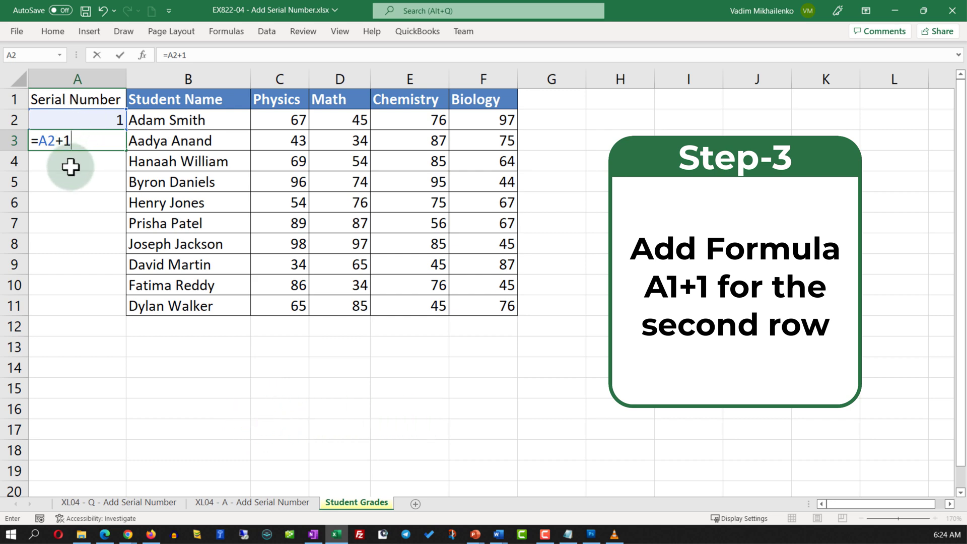
key("Return")
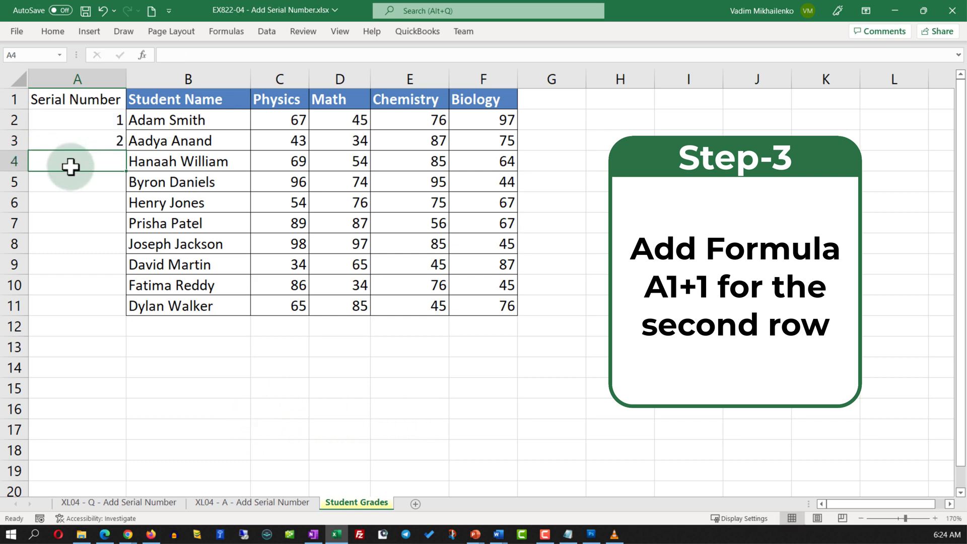
left_click(99, 142)
left_click_drag(126, 151, 125, 323)
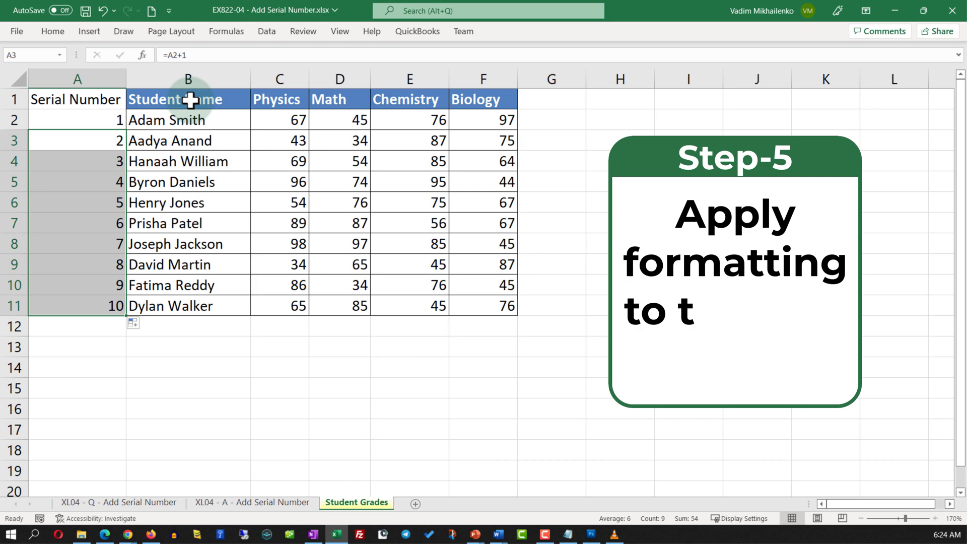
Copy the Student Name column's B1:B11 formatting onto A1:A11 with Format Painter
left_click_drag(222, 97, 222, 305)
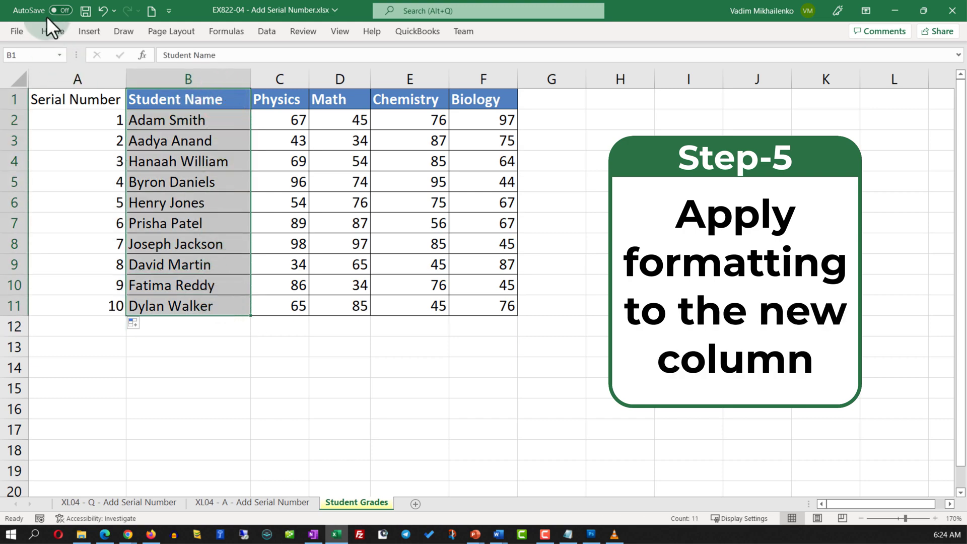
left_click(50, 30)
left_click(85, 97)
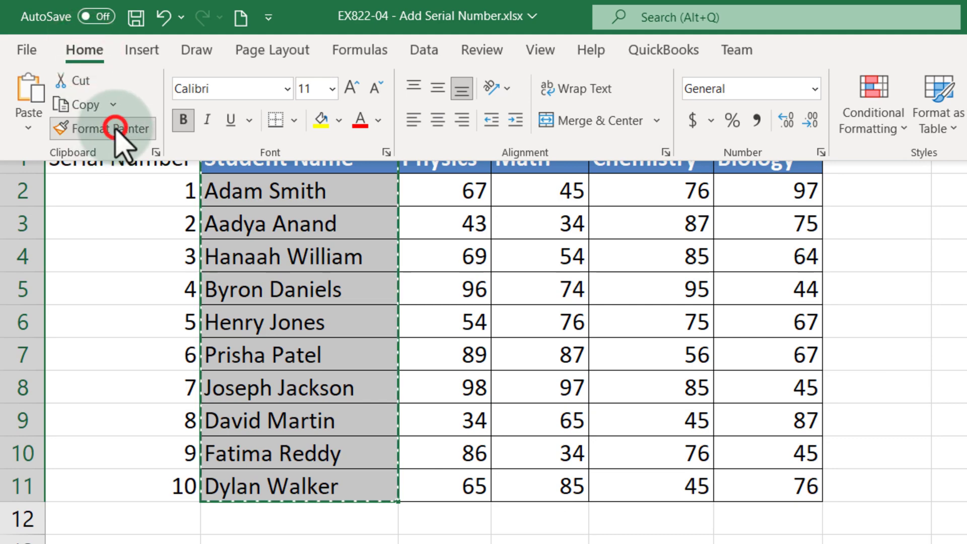
left_click(128, 165)
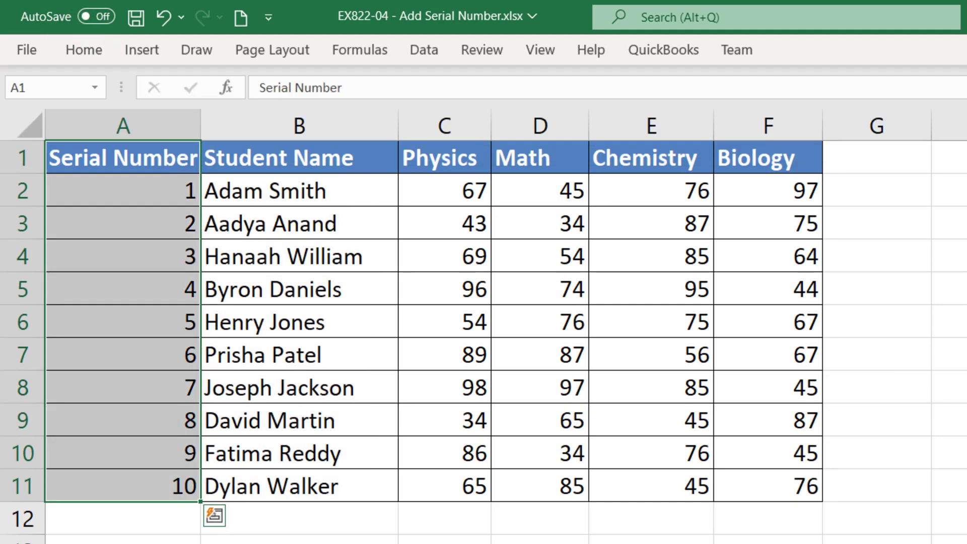